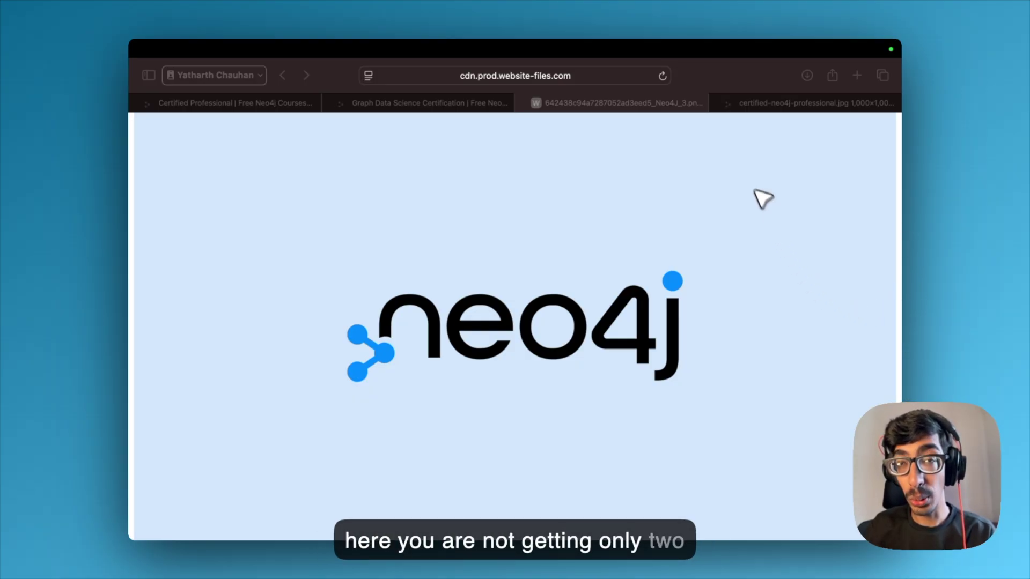
# Step: View the certified-neo4j-professional.jpg t-shirt picture before returning to the Certified Professional page
pyautogui.moveTo(515, 49)
pyautogui.click(763, 103)
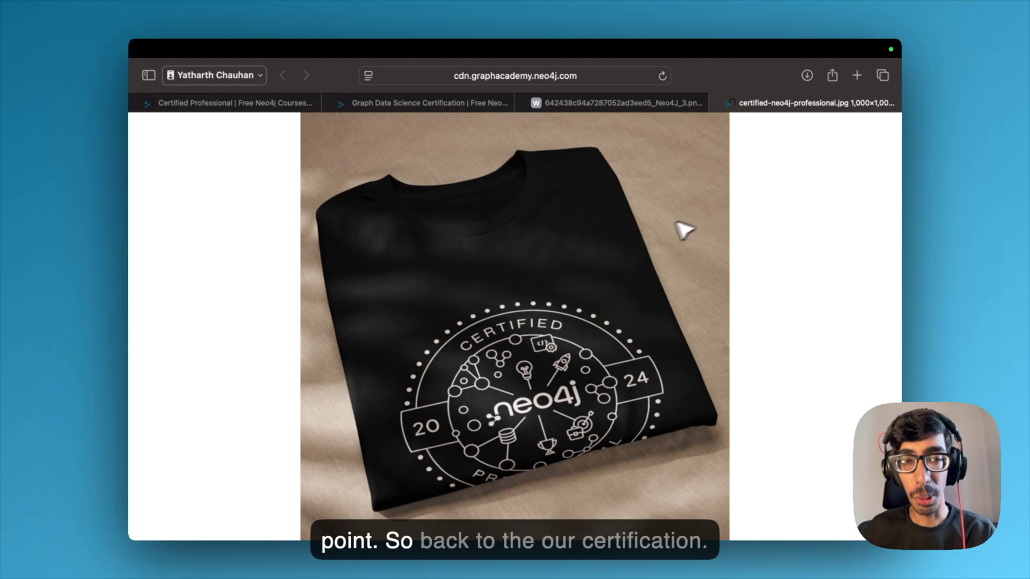
pyautogui.click(266, 103)
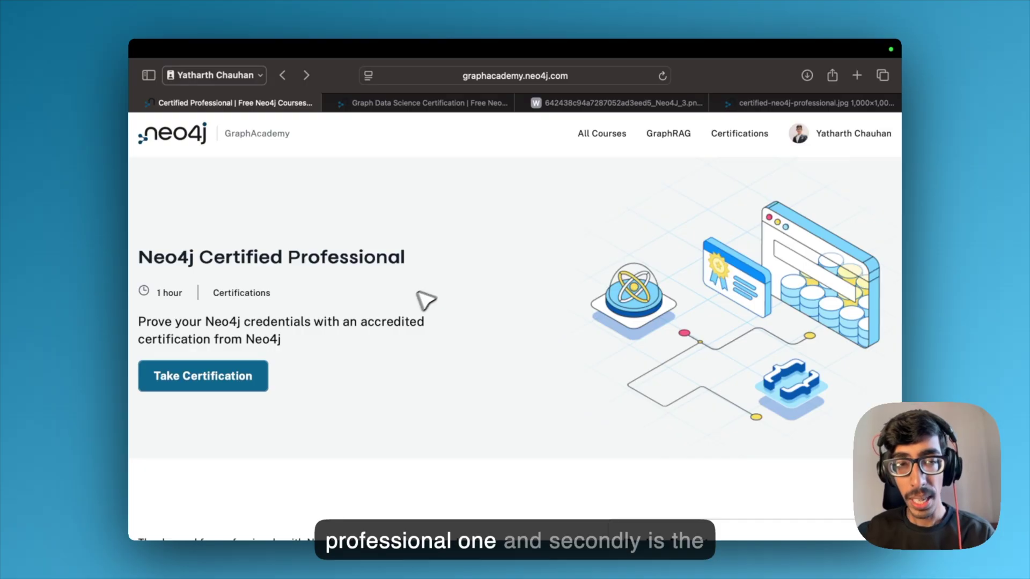
pyautogui.click(390, 104)
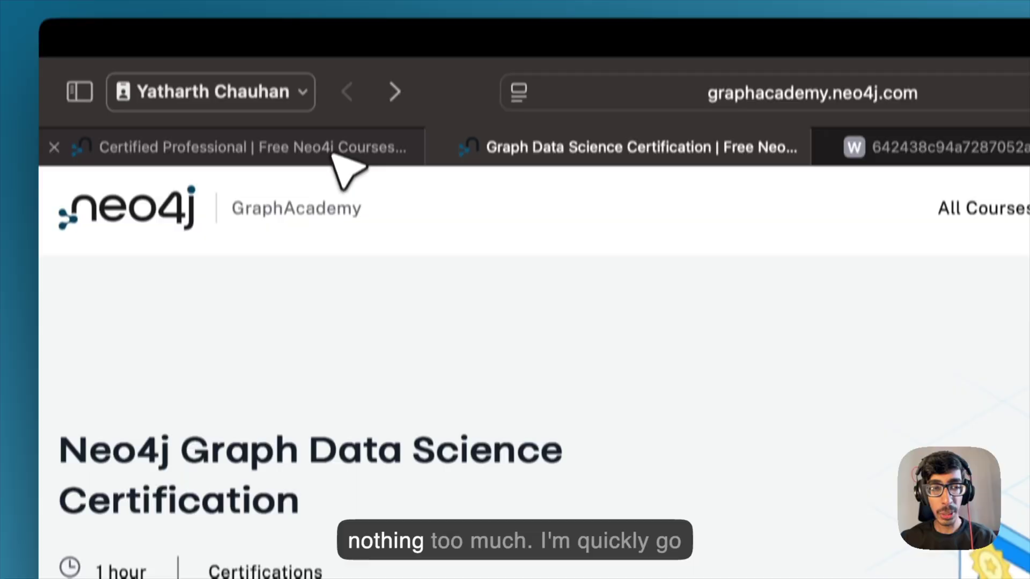
pyautogui.click(332, 164)
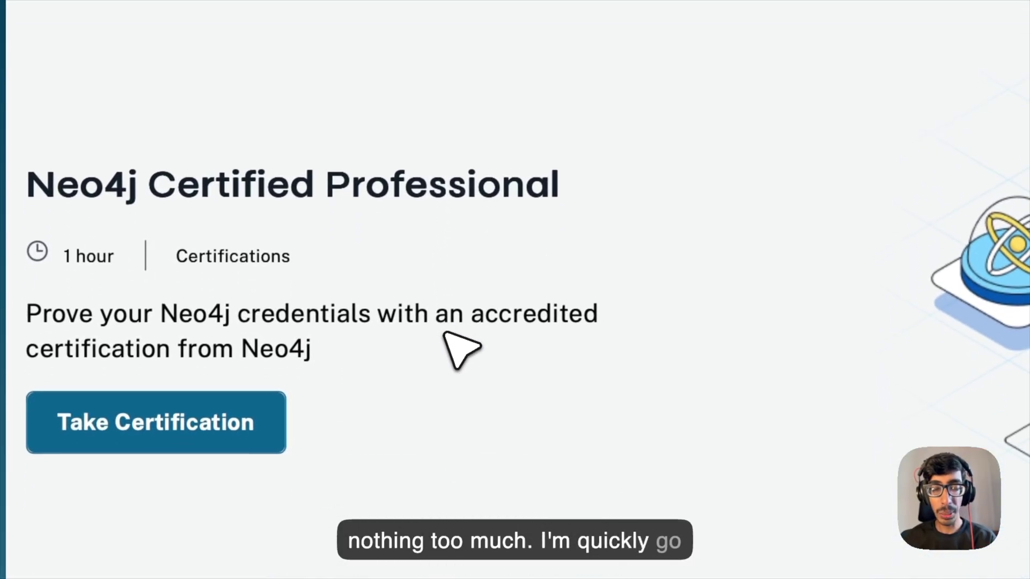
pyautogui.scroll(-2, 460, 347)
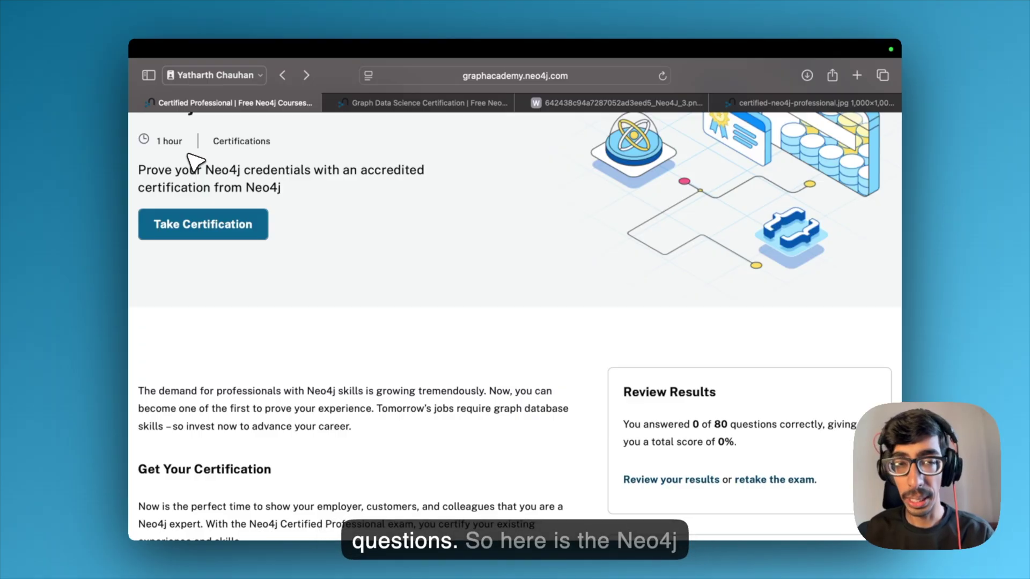
pyautogui.scroll(3, 193, 161)
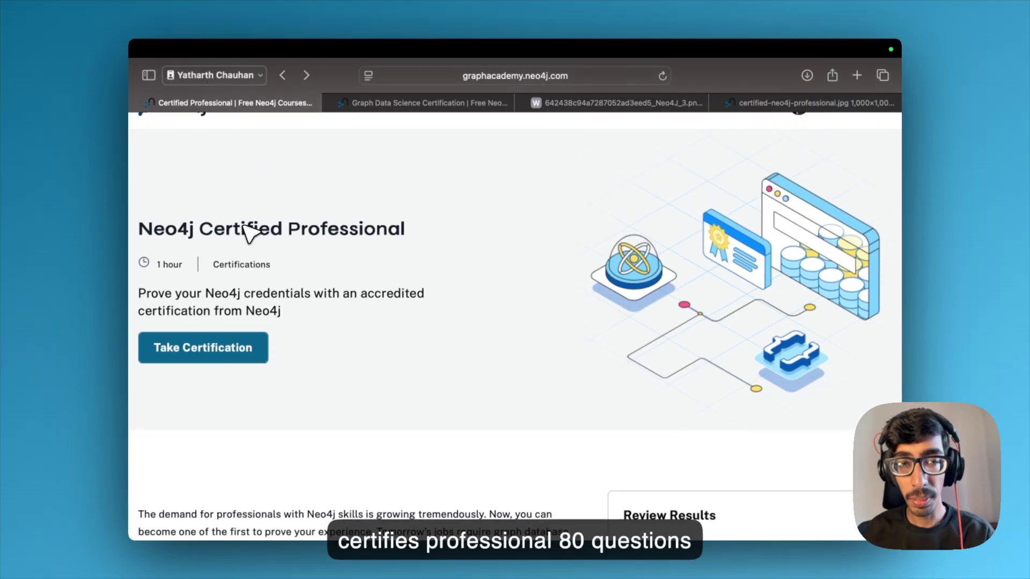
pyautogui.click(394, 105)
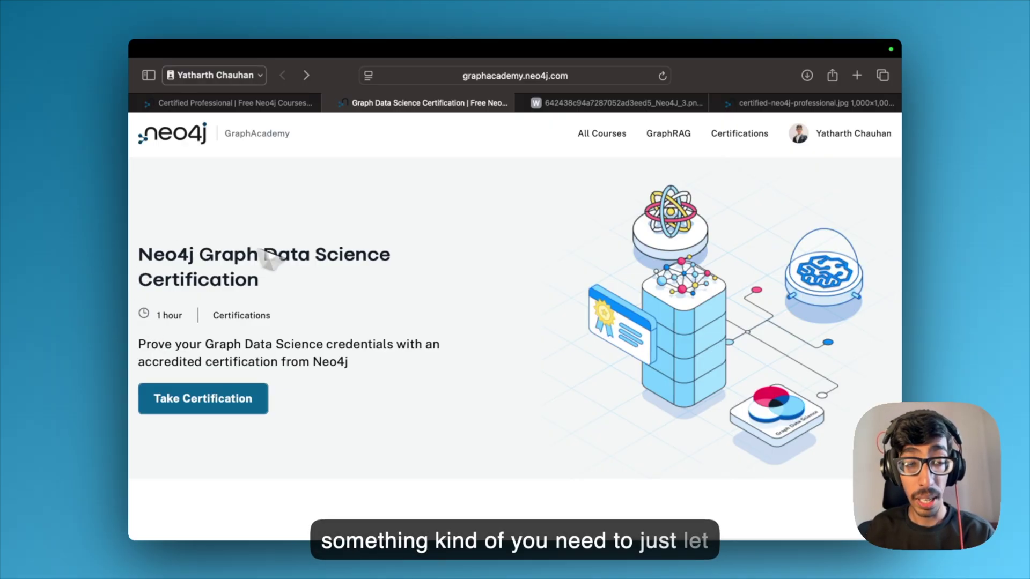
pyautogui.scroll(-5, 359, 294)
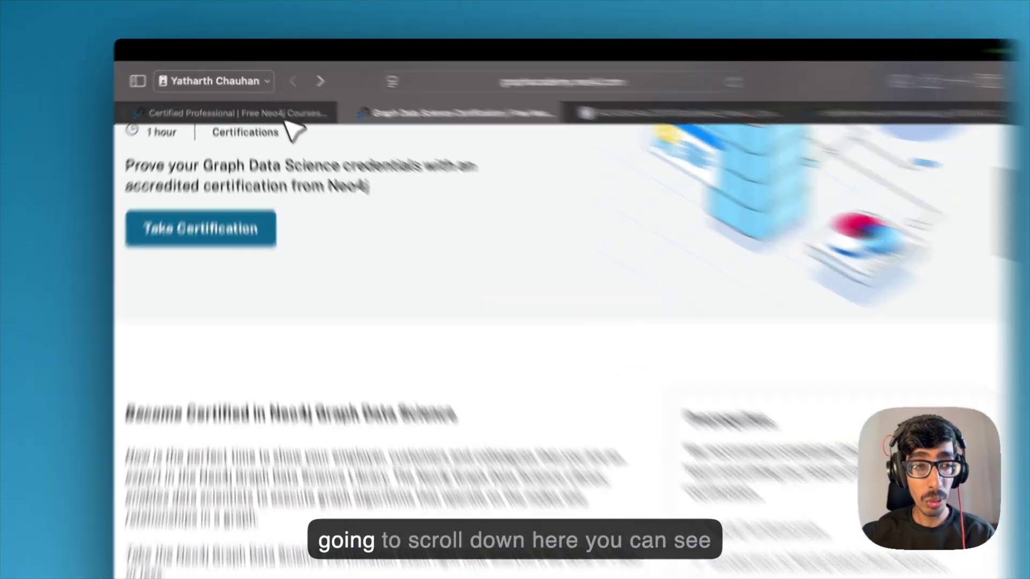
# Step: Return to the Certified Professional page to read the FAQ before the Graph Data Science certification
pyautogui.click(273, 103)
pyautogui.scroll(-5, 469, 398)
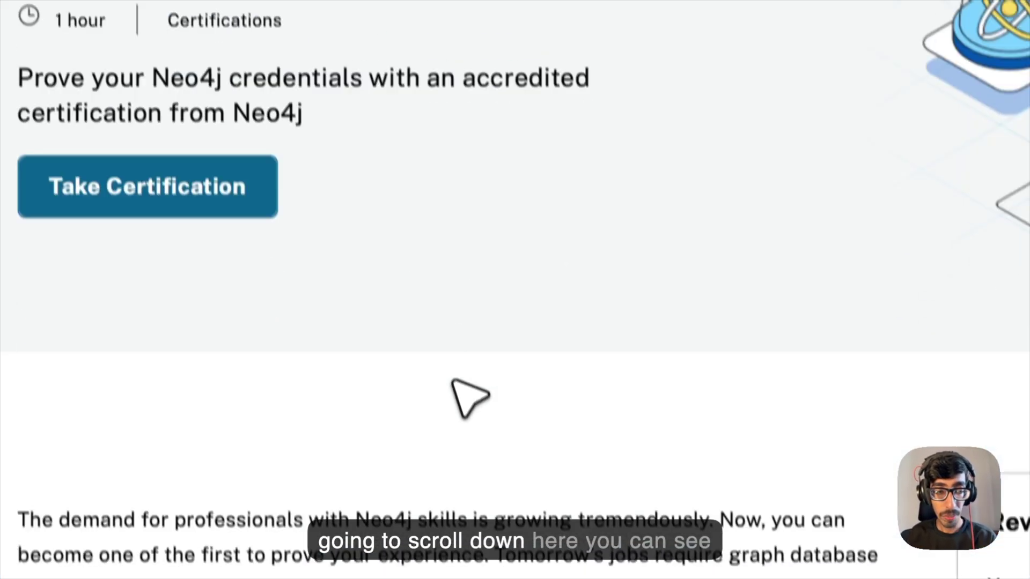
pyautogui.scroll(-5, 470, 387)
pyautogui.scroll(-3, 469, 386)
pyautogui.scroll(-2, 467, 385)
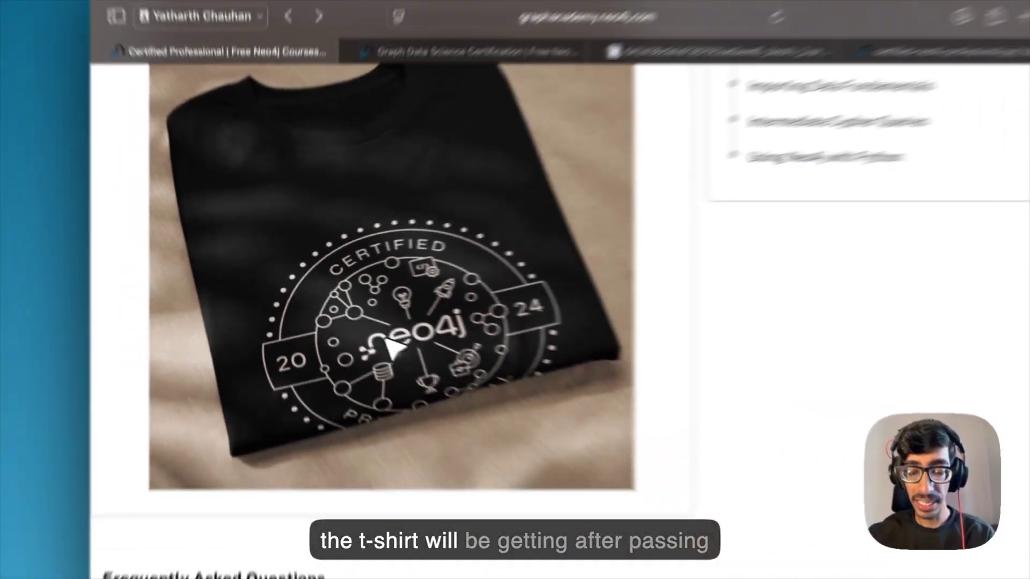
pyautogui.scroll(-3, 359, 332)
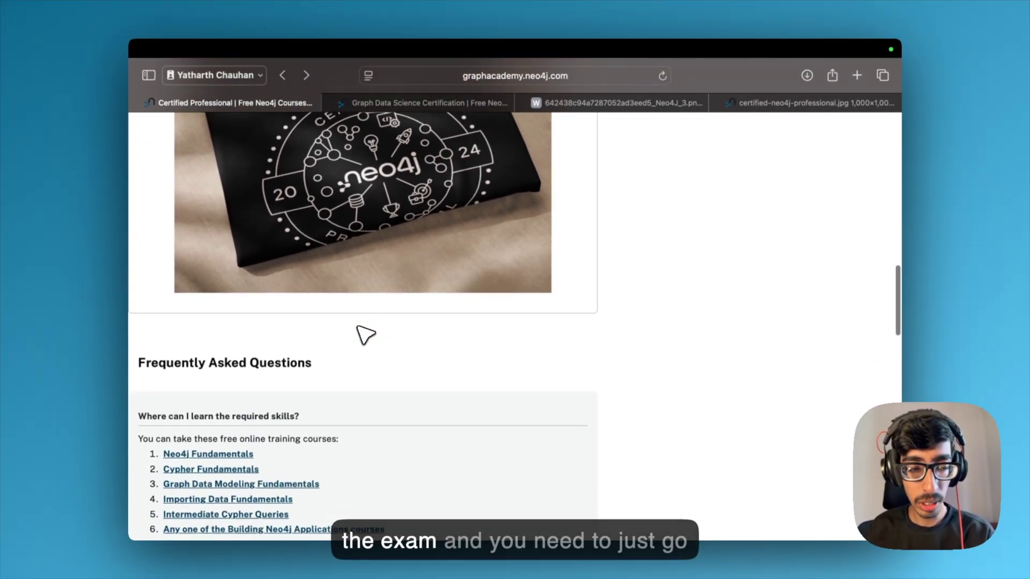
pyautogui.scroll(-3, 360, 331)
pyautogui.scroll(-2, 359, 332)
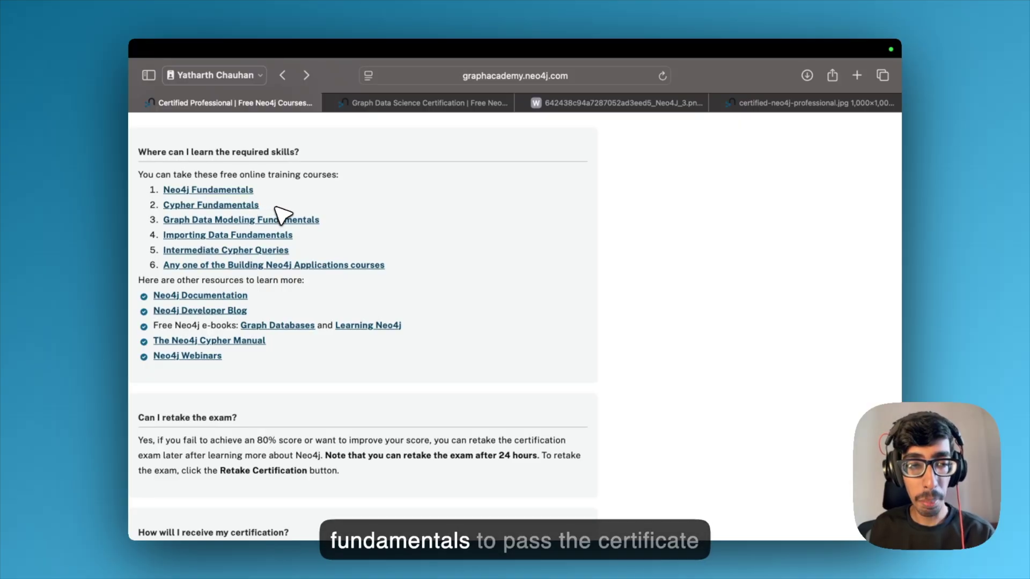
pyautogui.scroll(-1, 282, 214)
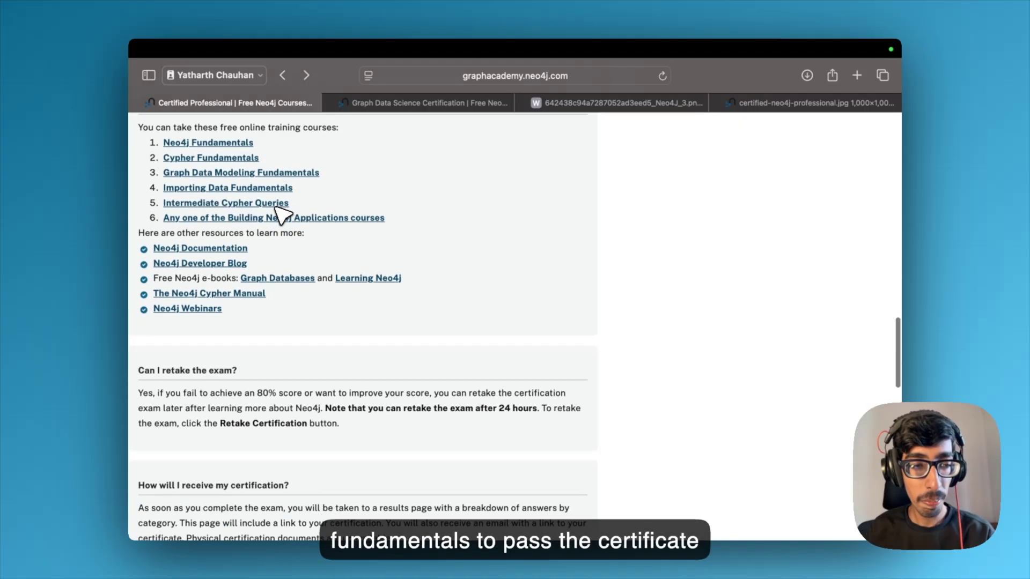
pyautogui.scroll(-3, 282, 215)
pyautogui.scroll(-1, 282, 214)
pyautogui.scroll(-1, 282, 215)
pyautogui.scroll(-1, 265, 241)
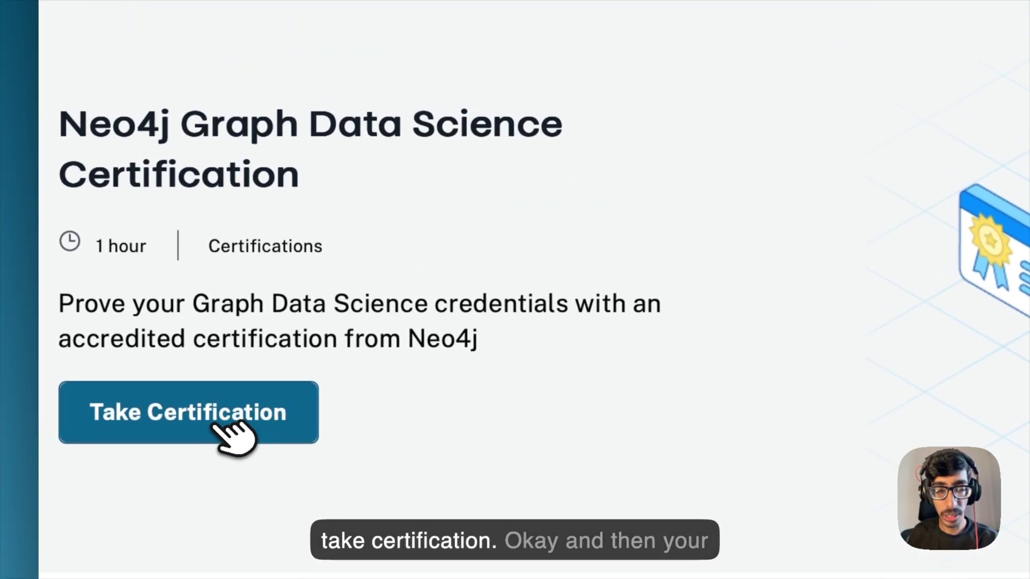
pyautogui.click(233, 436)
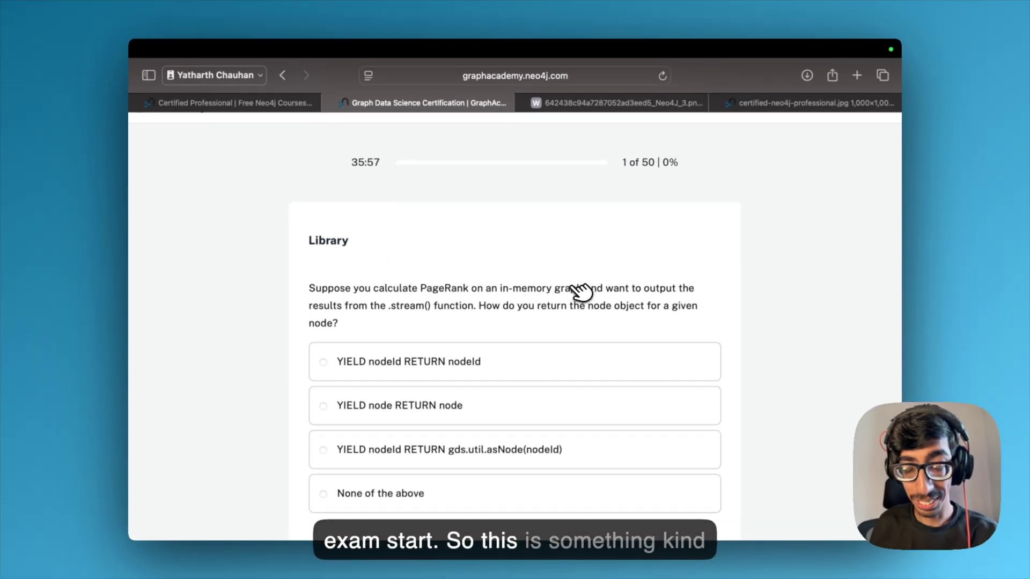
pyautogui.scroll(1, 579, 291)
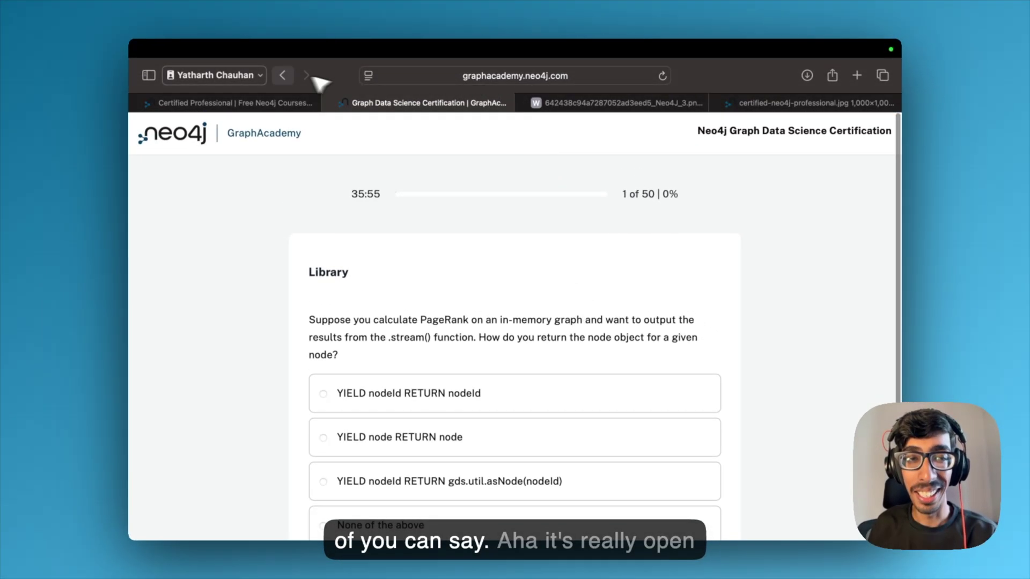
pyautogui.click(282, 76)
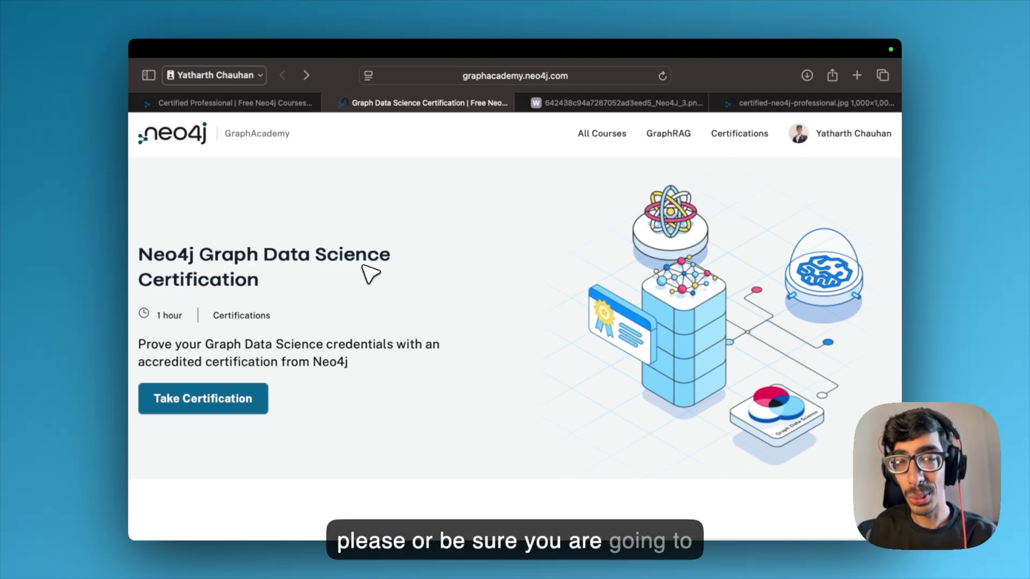
pyautogui.scroll(-2, 366, 274)
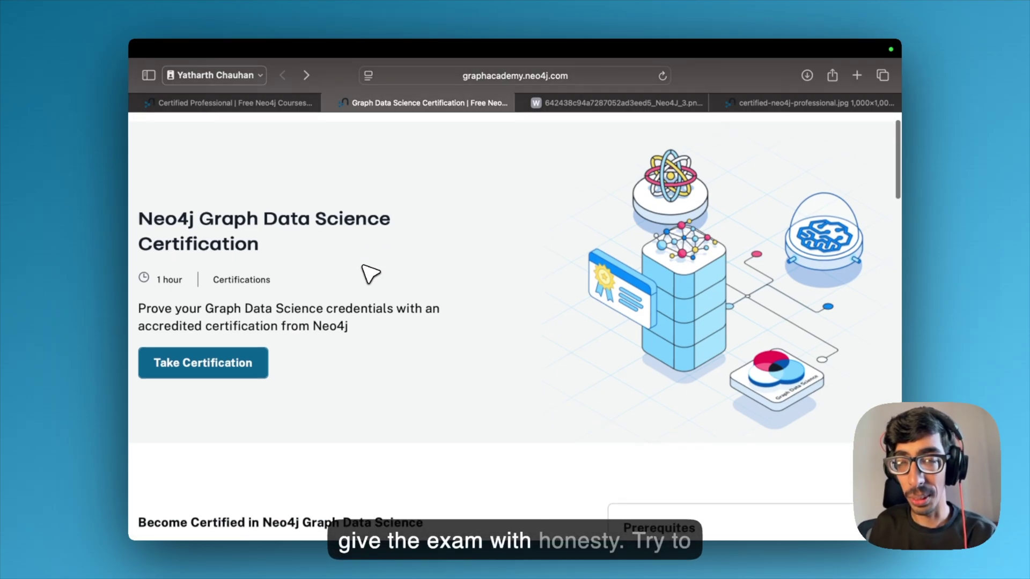
pyautogui.scroll(2, 366, 273)
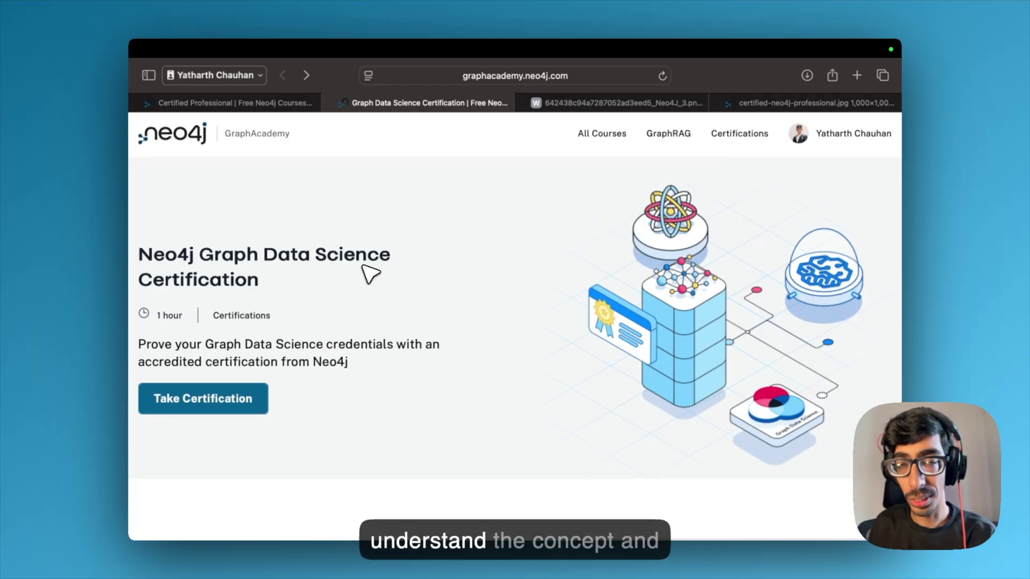